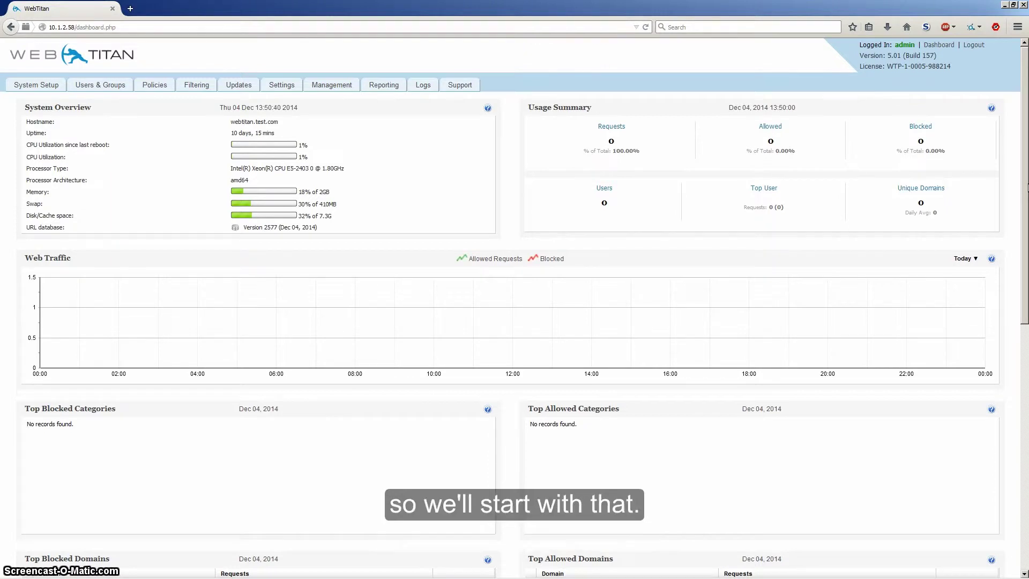
Switch to the Users & Groups page showing the LDAP server and Users lists
{"action": "left_click", "coordinate": [96, 85]}
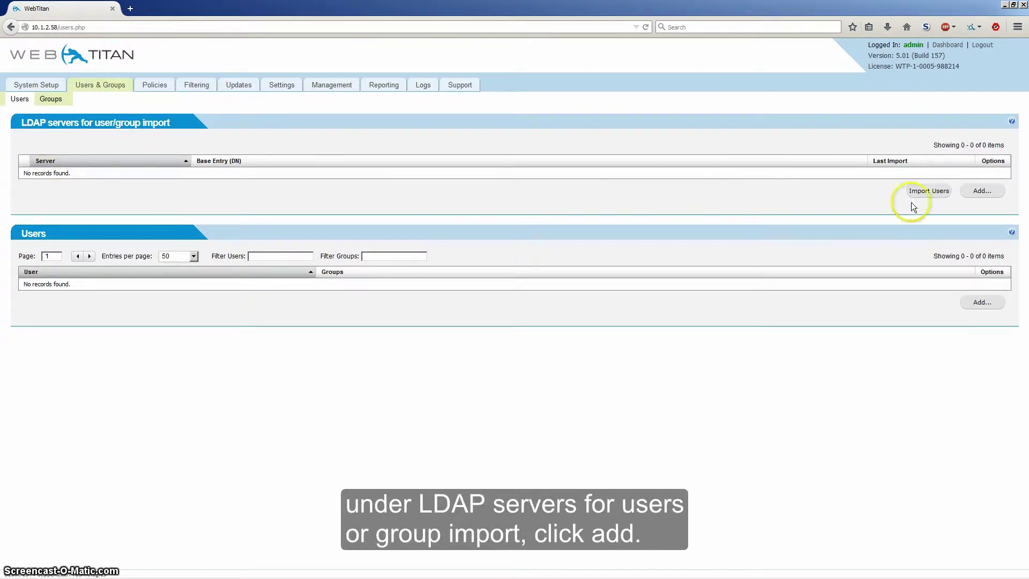
Add LDAP server 10.1.4.66 with base DN DC=coppertec,DC=local and the administrator login and password
{"action": "left_click", "coordinate": [982, 191]}
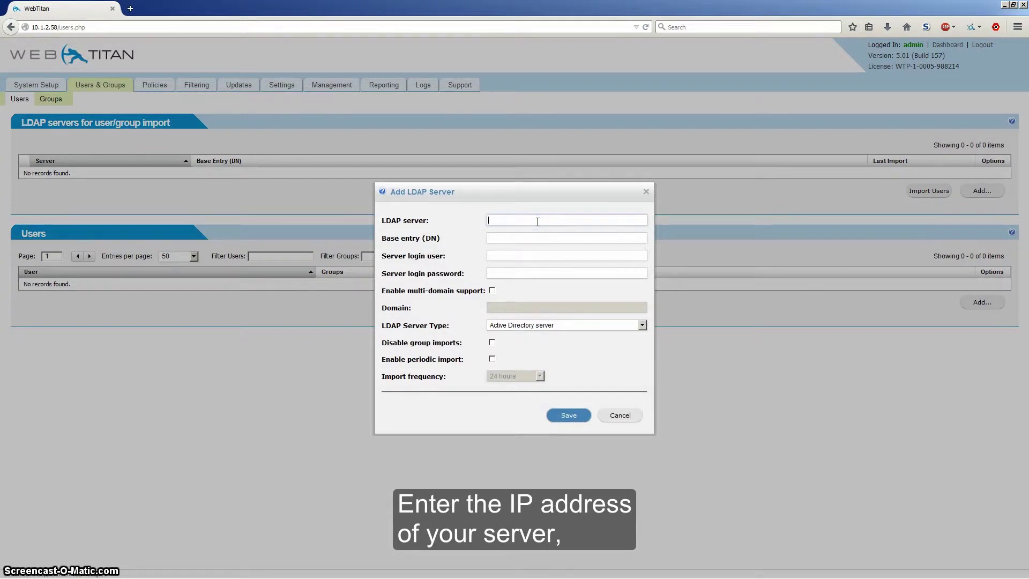
{"action": "type", "text": "10.1.4.66"}
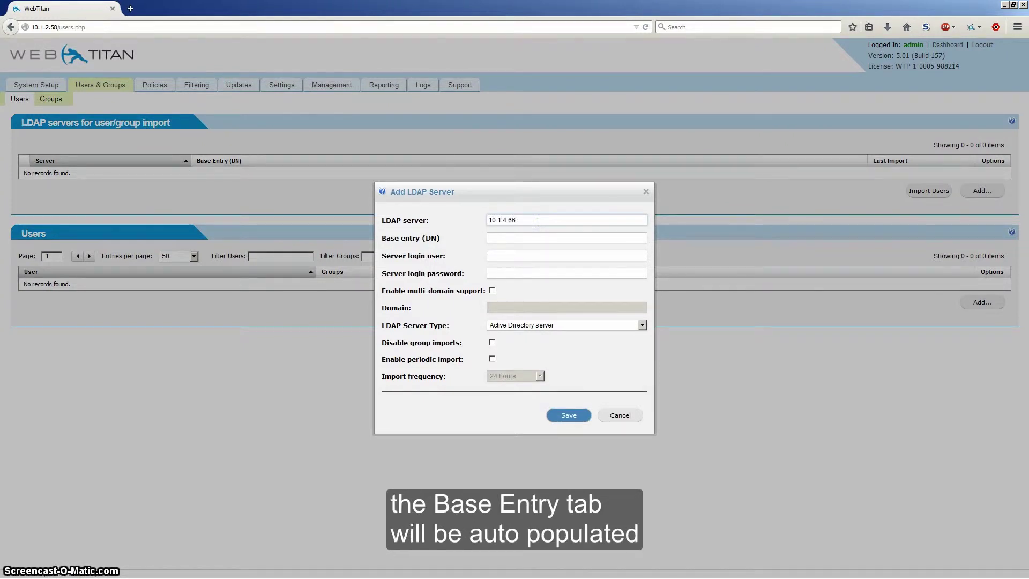
{"action": "key", "text": "Tab"}
{"action": "type", "text": "dc"}
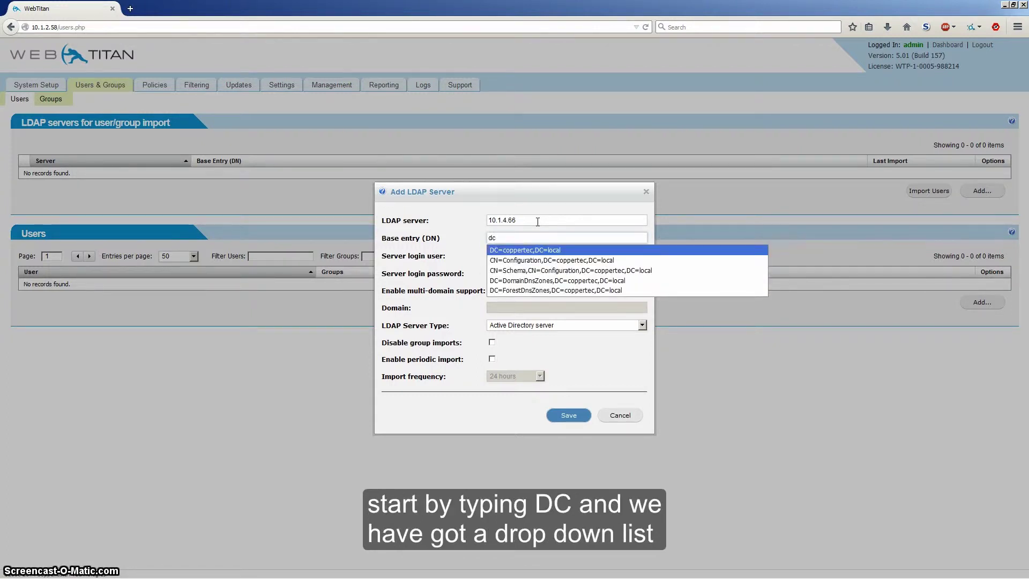
{"action": "left_click", "coordinate": [544, 251]}
{"action": "left_click", "coordinate": [545, 252]}
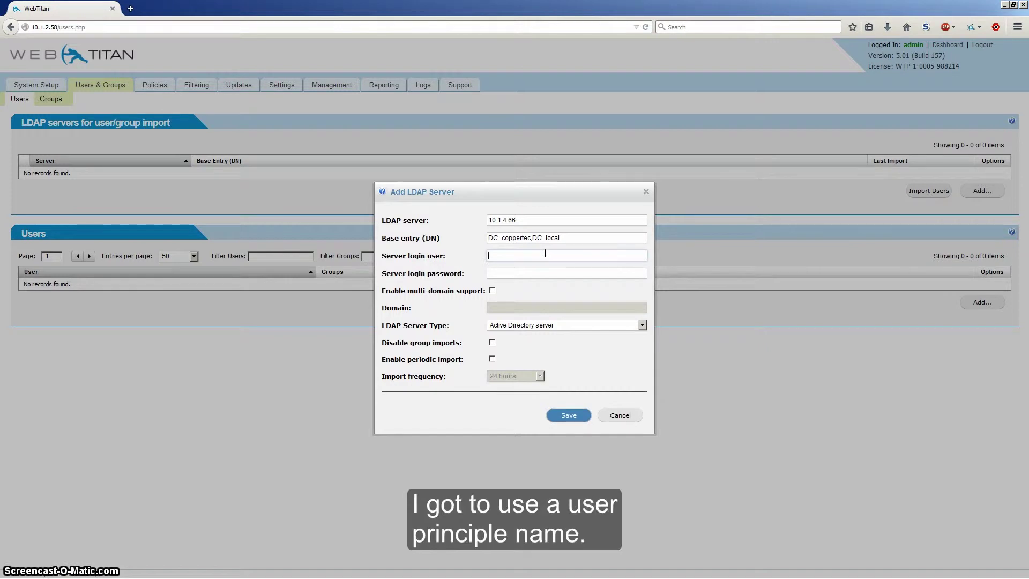
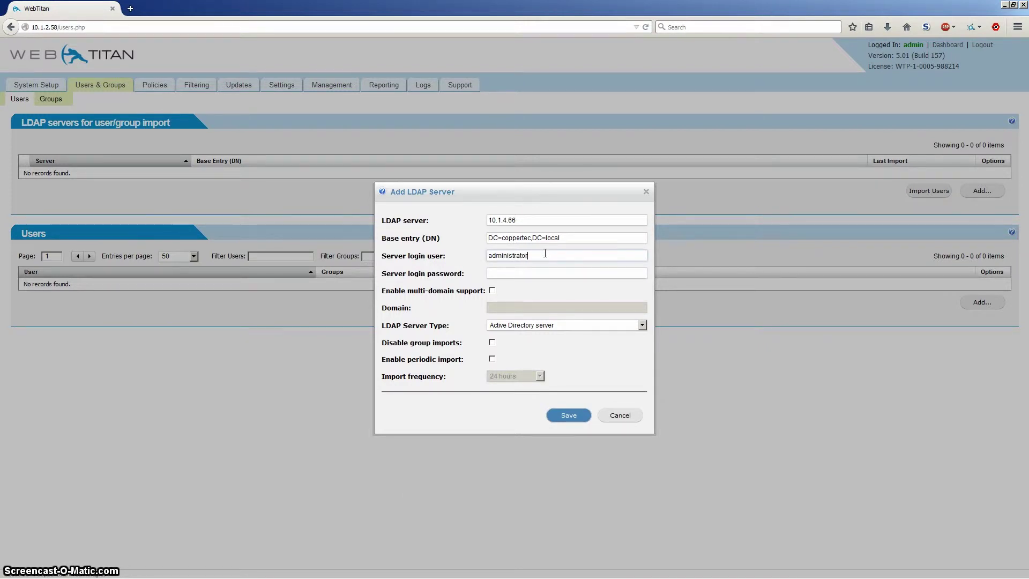
{"action": "key", "text": "Tab"}
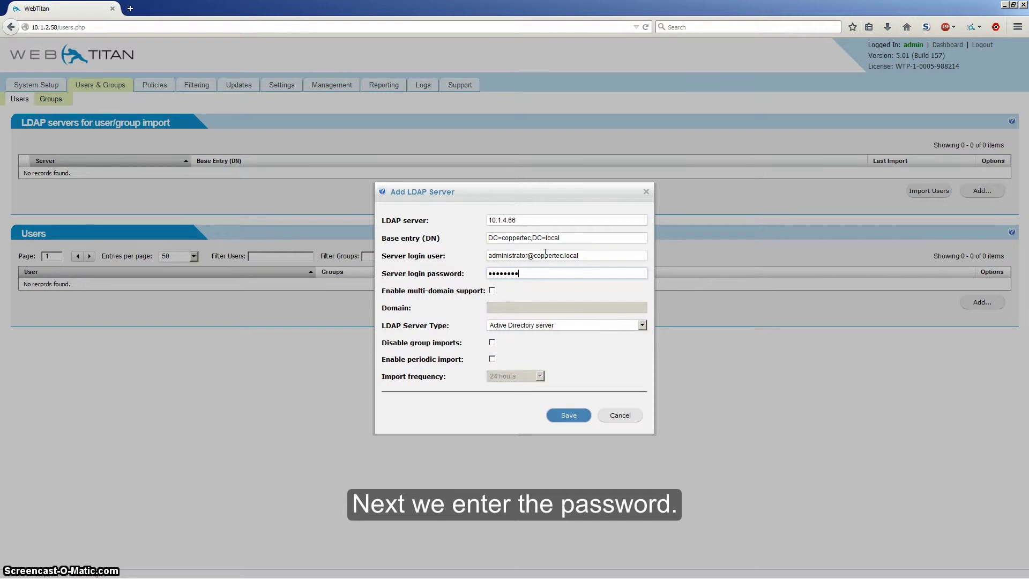
{"action": "type", "text": "•"}
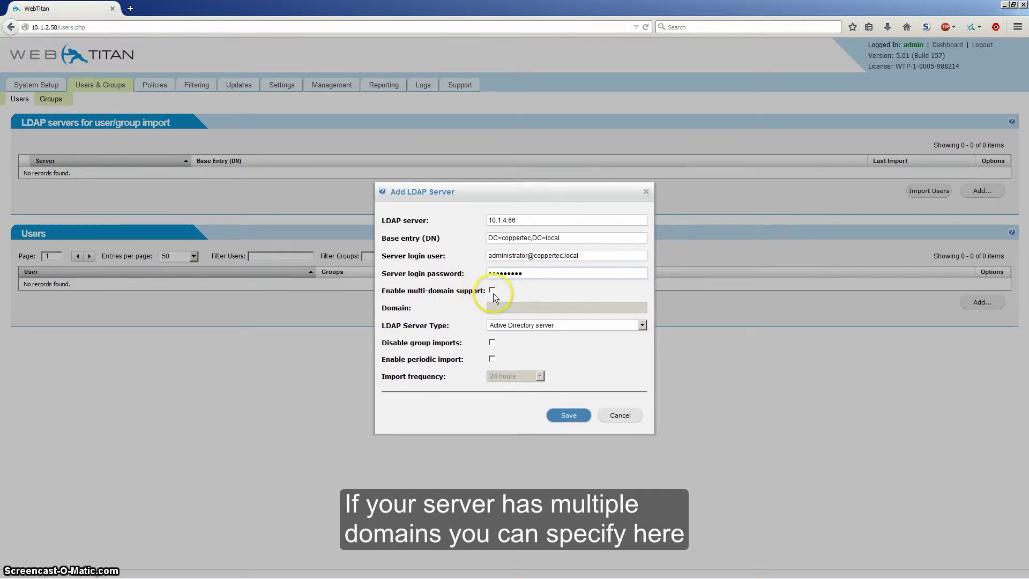
Leave multi-domain support off, keep the Active Directory server type, and toggle skipping group imports
{"action": "left_click", "coordinate": [492, 289]}
{"action": "left_click", "coordinate": [498, 309]}
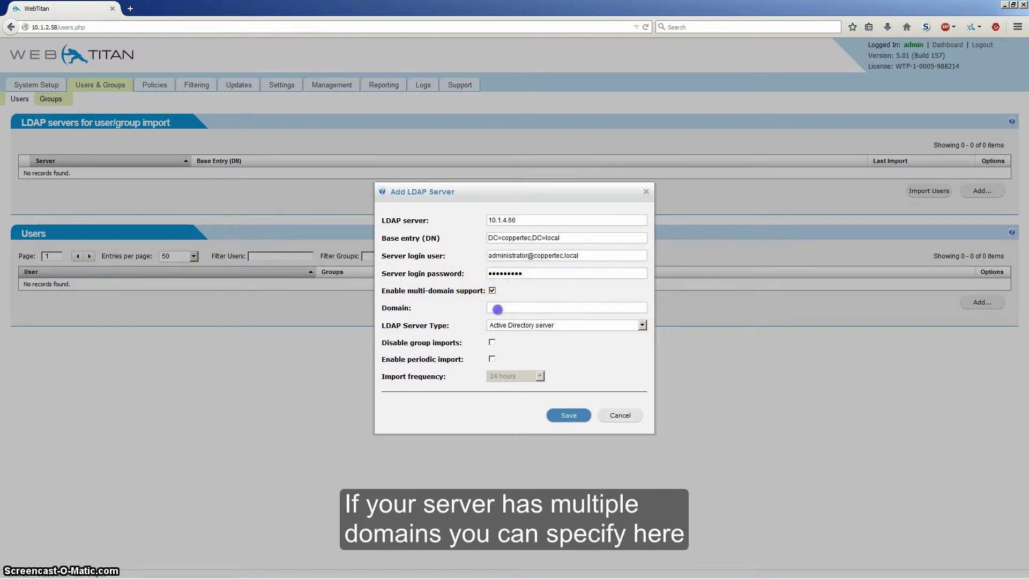
{"action": "left_click", "coordinate": [498, 310]}
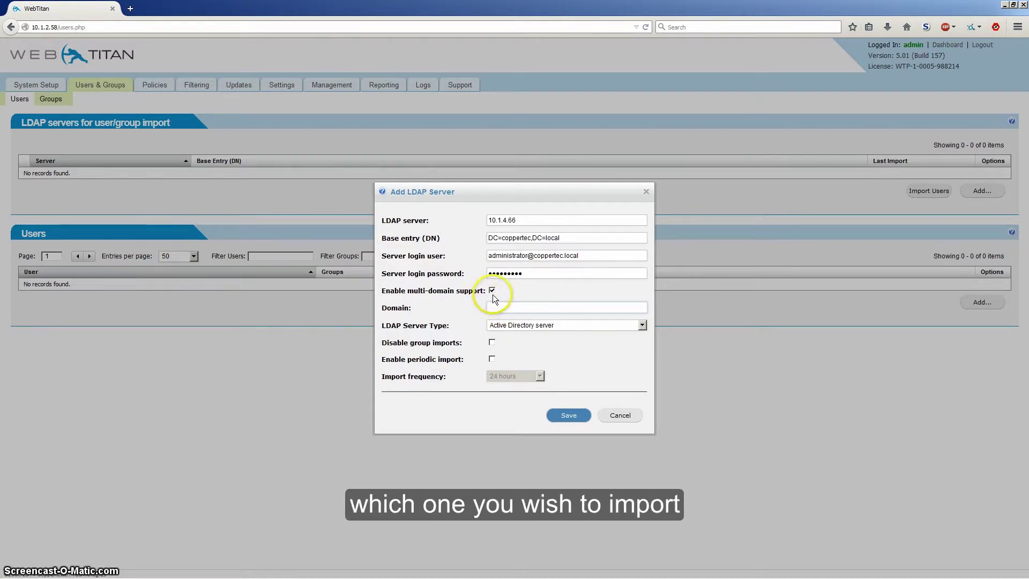
{"action": "left_click", "coordinate": [491, 290]}
{"action": "left_click", "coordinate": [512, 326]}
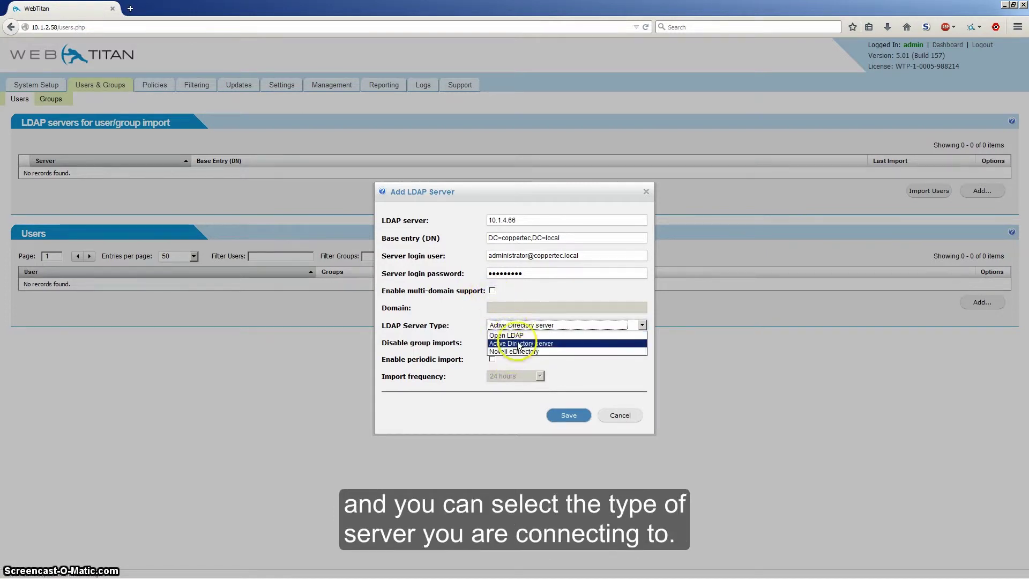
{"action": "left_click", "coordinate": [518, 344]}
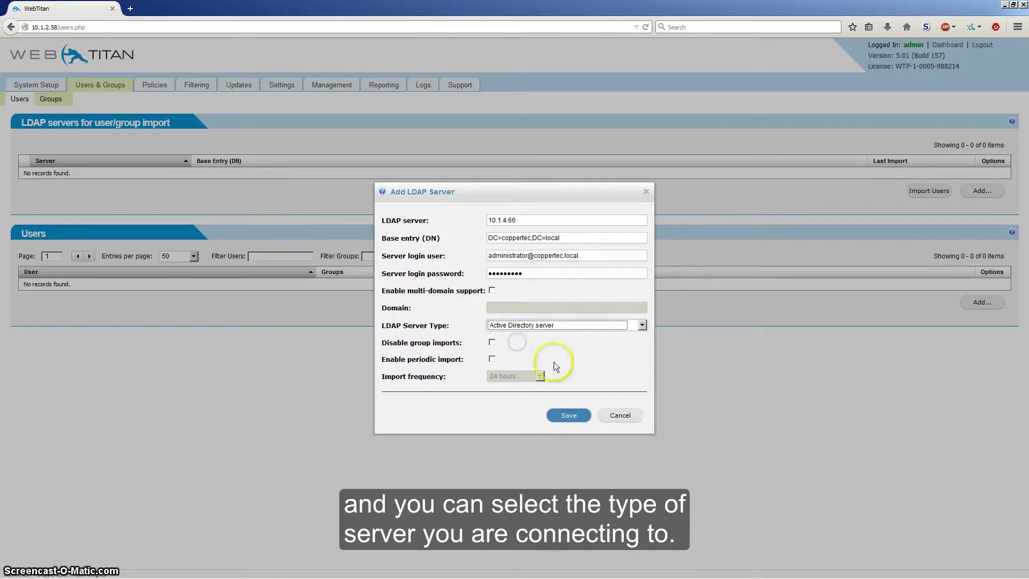
{"action": "left_click", "coordinate": [492, 343]}
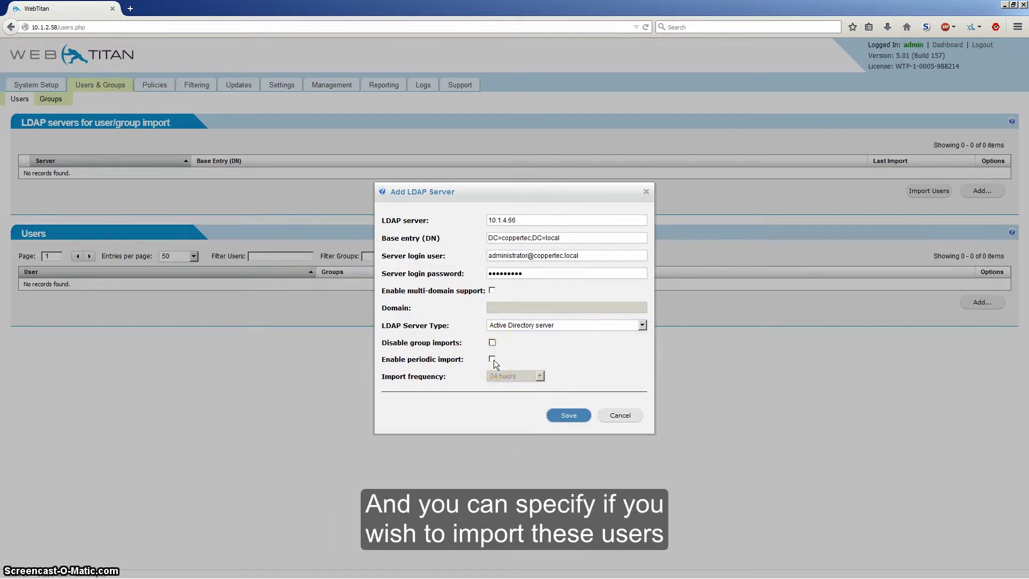
Enable periodic import every 24 hours and save the LDAP server
{"action": "left_click", "coordinate": [492, 359]}
{"action": "left_click", "coordinate": [532, 375]}
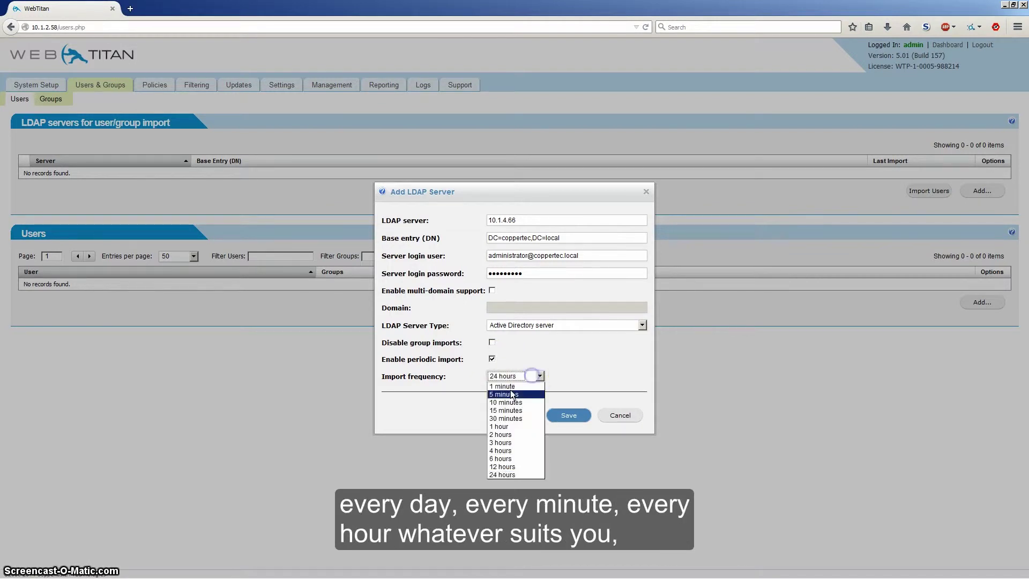
{"action": "left_click", "coordinate": [513, 474]}
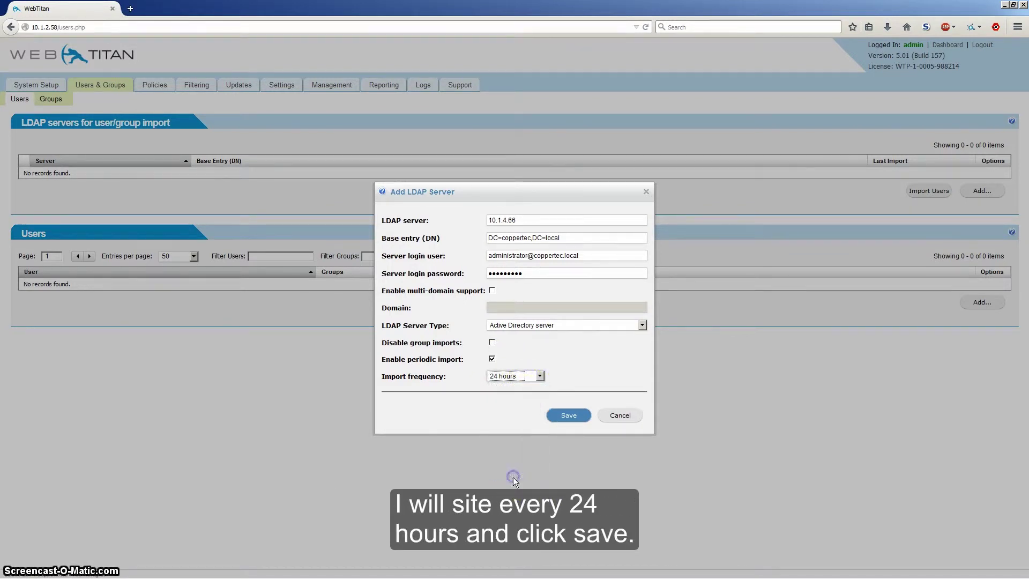
{"action": "left_click", "coordinate": [568, 418]}
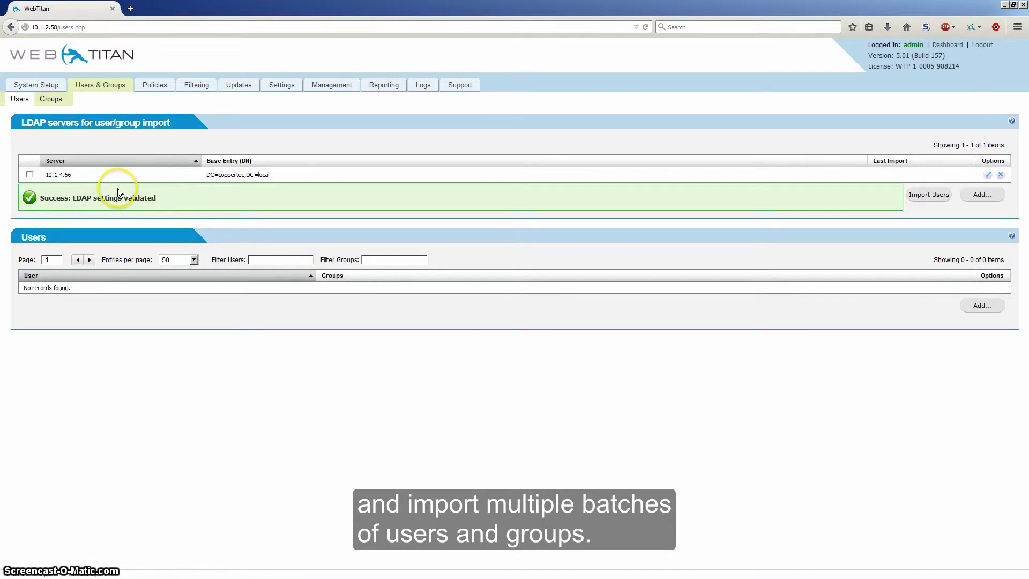
Import users and groups from the 10.1.4.66 server, then view the Groups list
{"action": "left_click", "coordinate": [29, 175]}
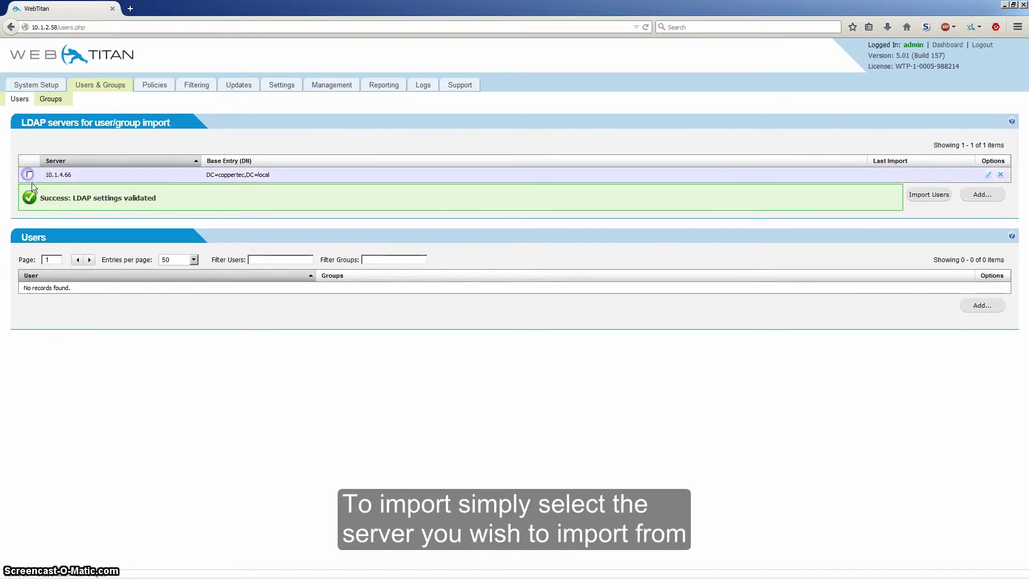
{"action": "left_click", "coordinate": [921, 198]}
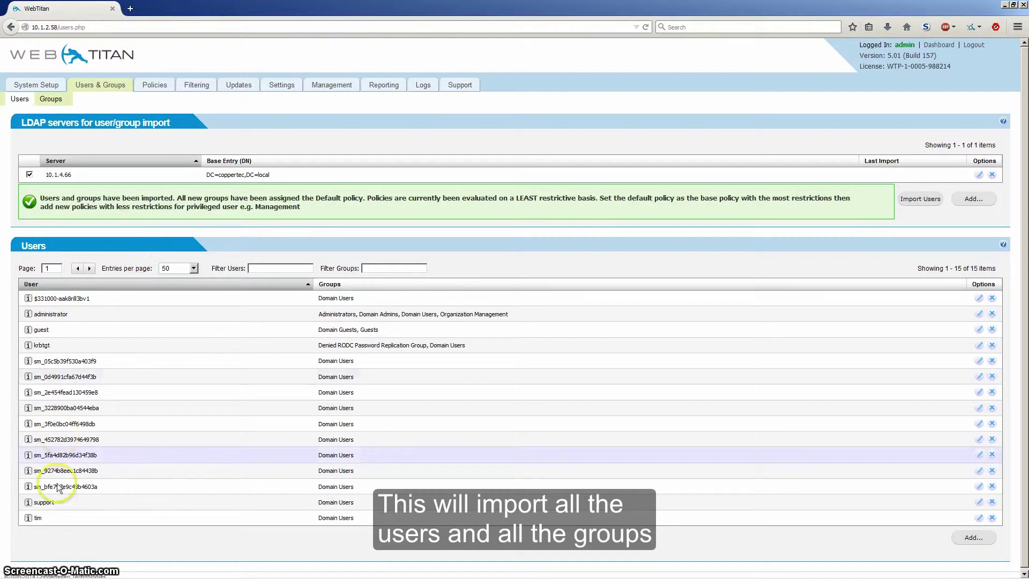
{"action": "left_click", "coordinate": [48, 102]}
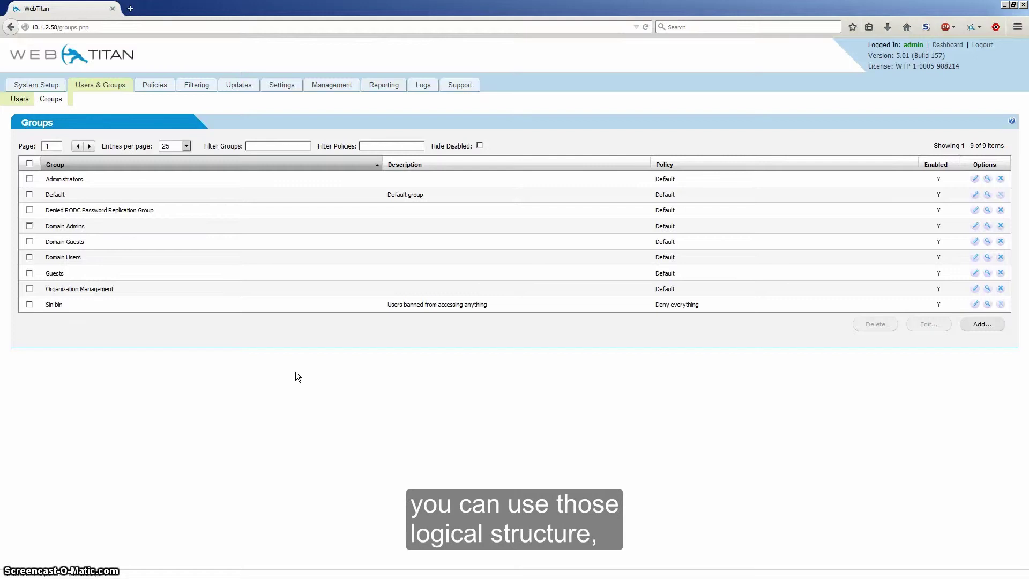
{"action": "left_click", "coordinate": [20, 98]}
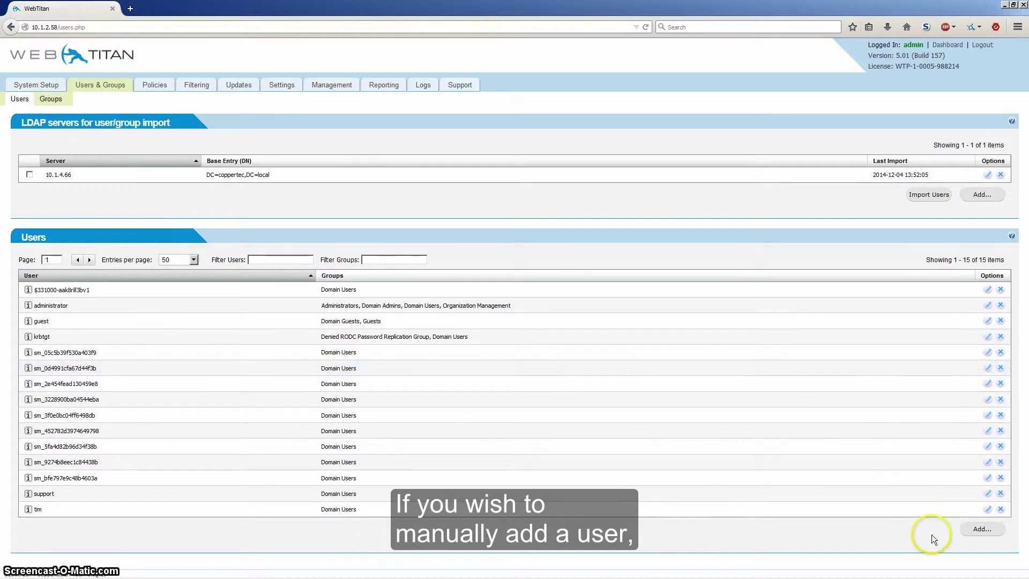
Start a new manual user and enter the user's username
{"action": "left_click", "coordinate": [977, 529]}
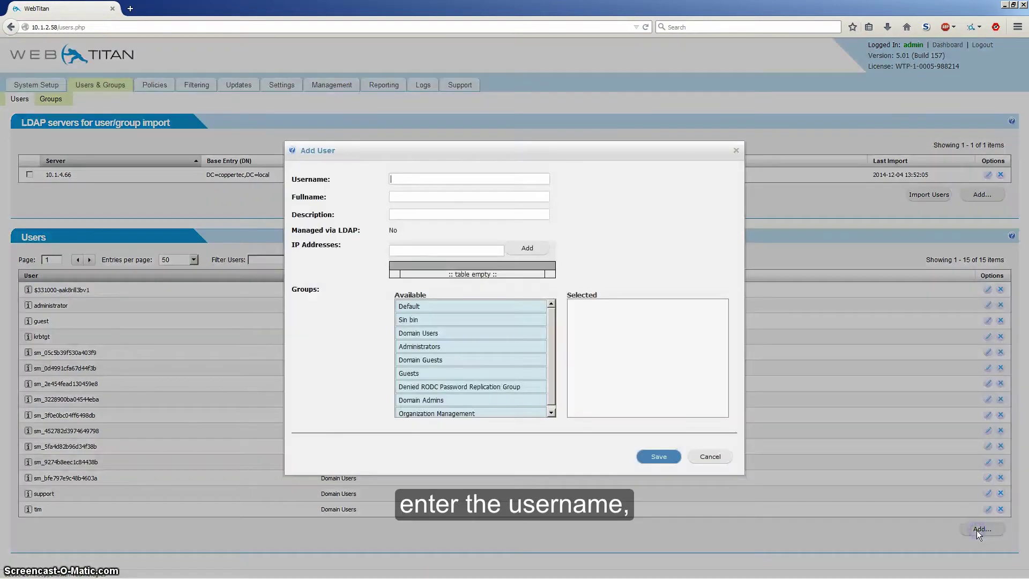
{"action": "left_click", "coordinate": [930, 508]}
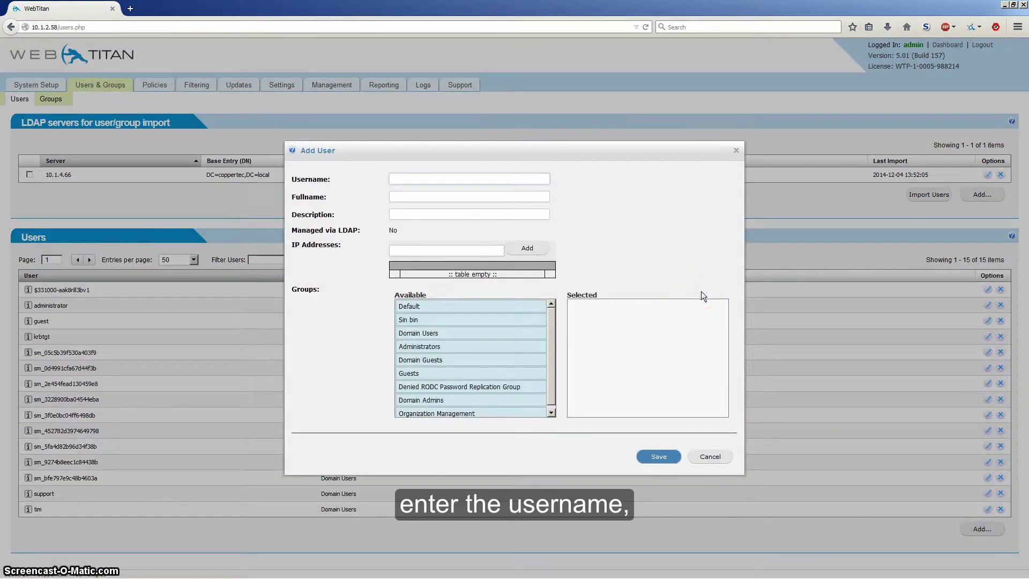
{"action": "type", "text": "steven"}
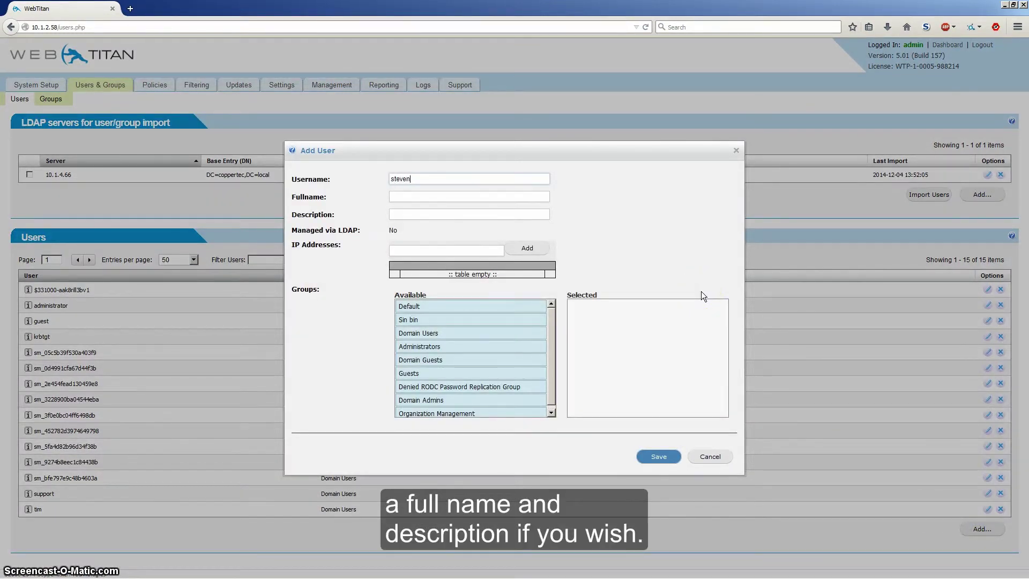
{"action": "key", "text": "Tab"}
{"action": "key", "text": "Tab"}
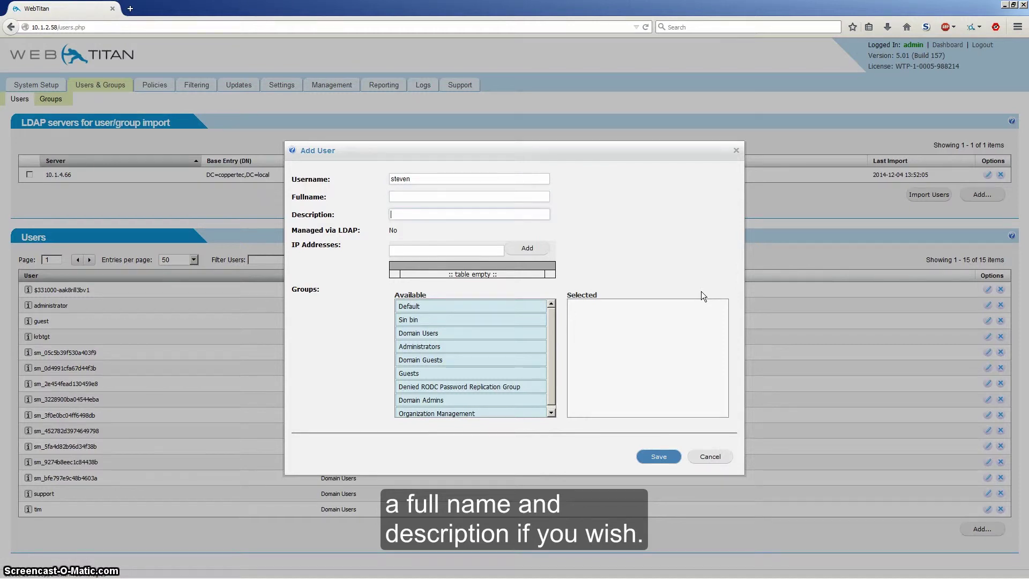
{"action": "left_click", "coordinate": [453, 251]}
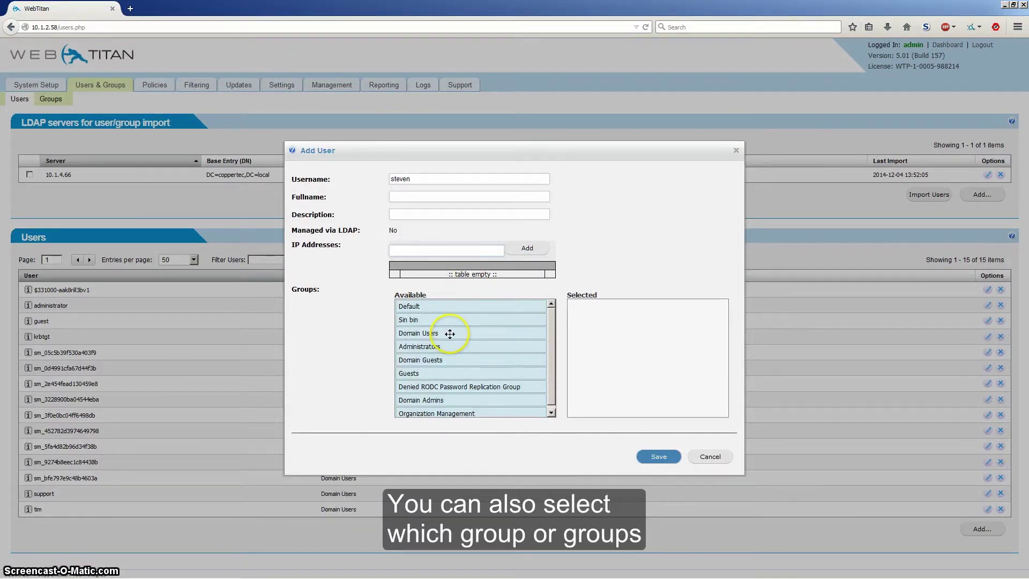
Place the new user in Domain Users, Administrators and Guests, and save
{"action": "left_click_drag", "start_coordinate": [452, 332], "coordinate": [614, 318]}
{"action": "left_click_drag", "start_coordinate": [423, 346], "coordinate": [592, 334]}
{"action": "left_click_drag", "start_coordinate": [418, 375], "coordinate": [586, 354]}
{"action": "left_click", "coordinate": [657, 457]}
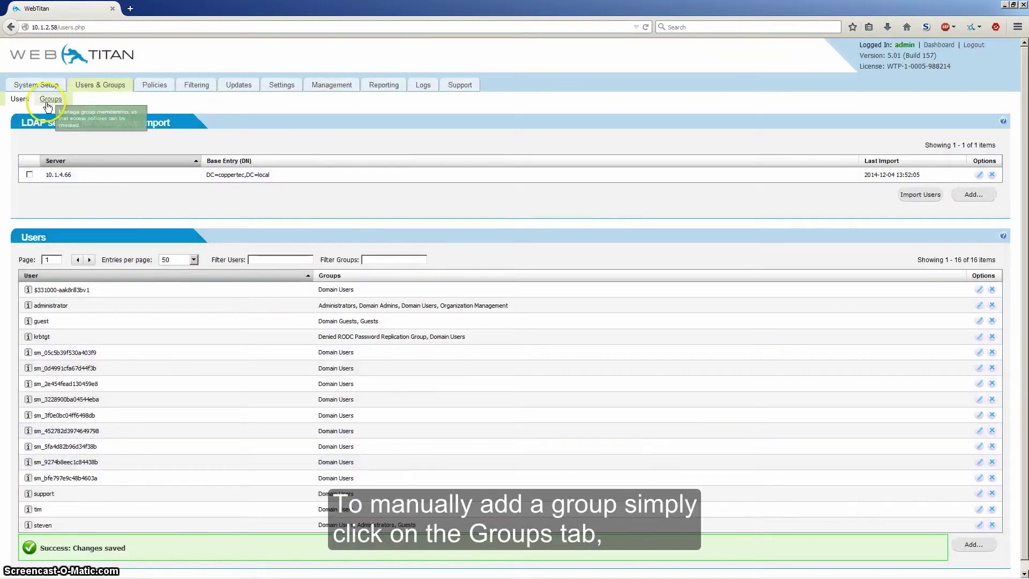
Create the 'Marketing' group with the Default filtering policy, then return to Users
{"action": "left_click", "coordinate": [47, 104]}
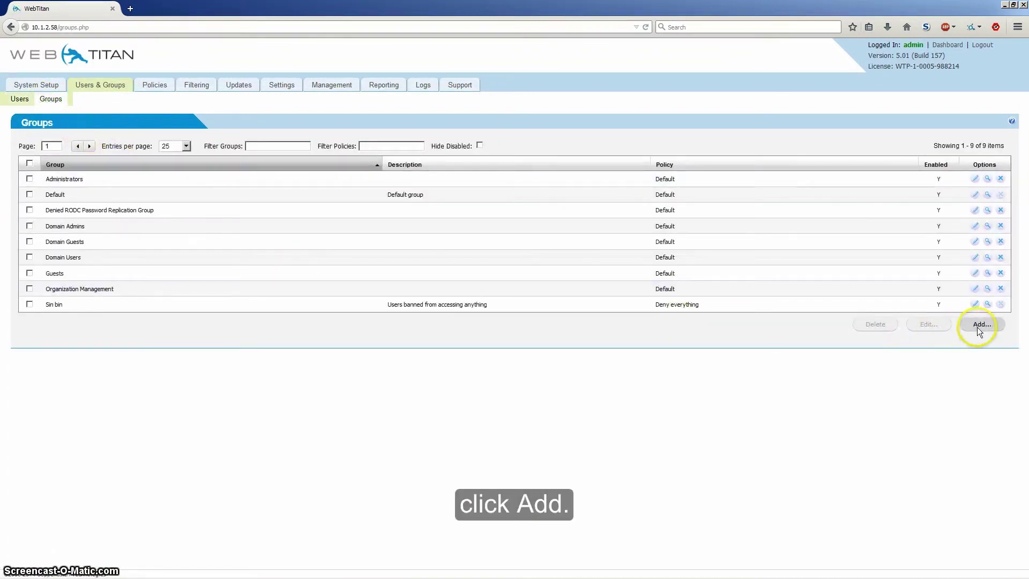
{"action": "left_click", "coordinate": [977, 325]}
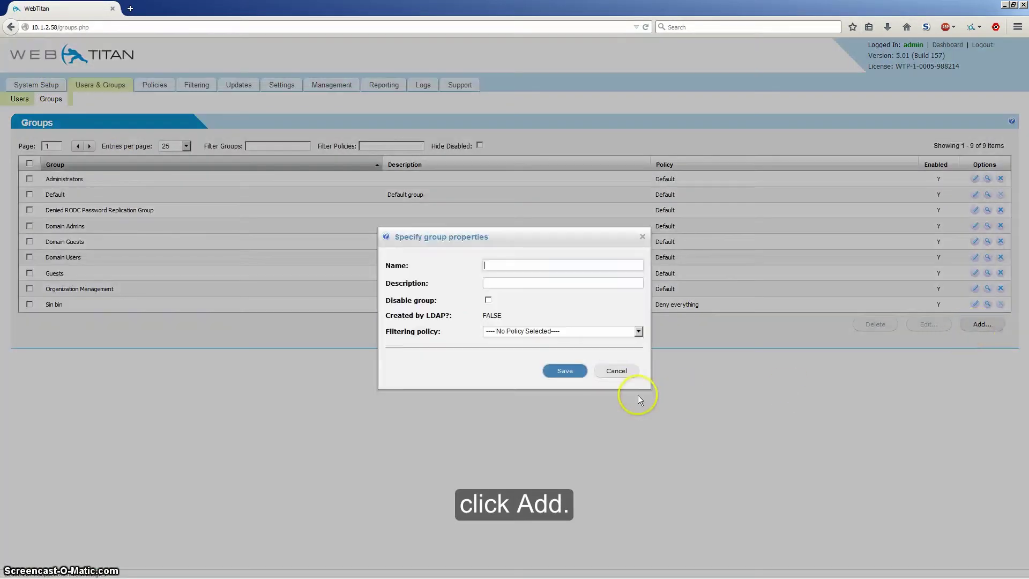
{"action": "left_click", "coordinate": [506, 266]}
{"action": "type", "text": "Mar"}
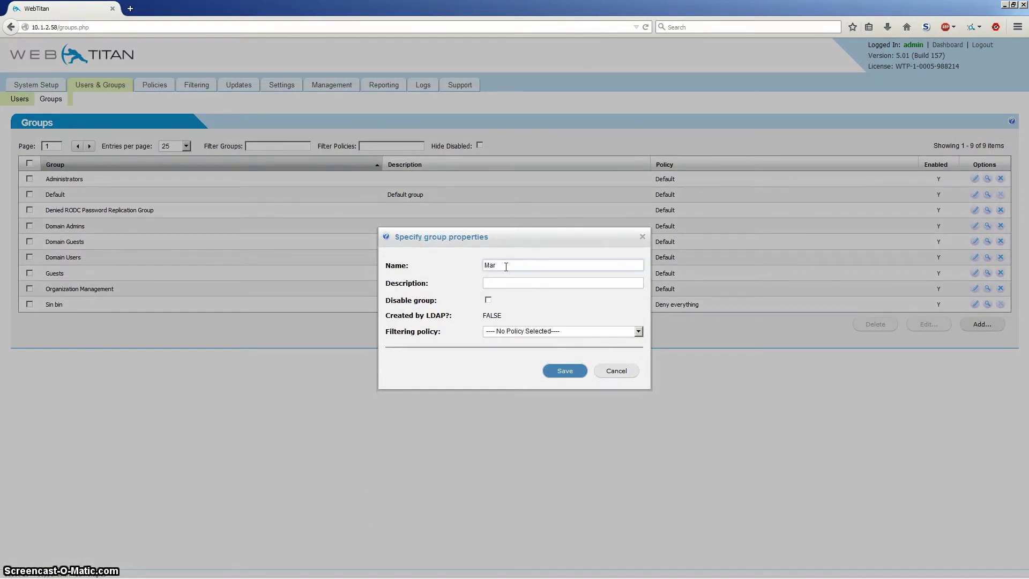
{"action": "type", "text": "keting"}
{"action": "left_click", "coordinate": [513, 284]}
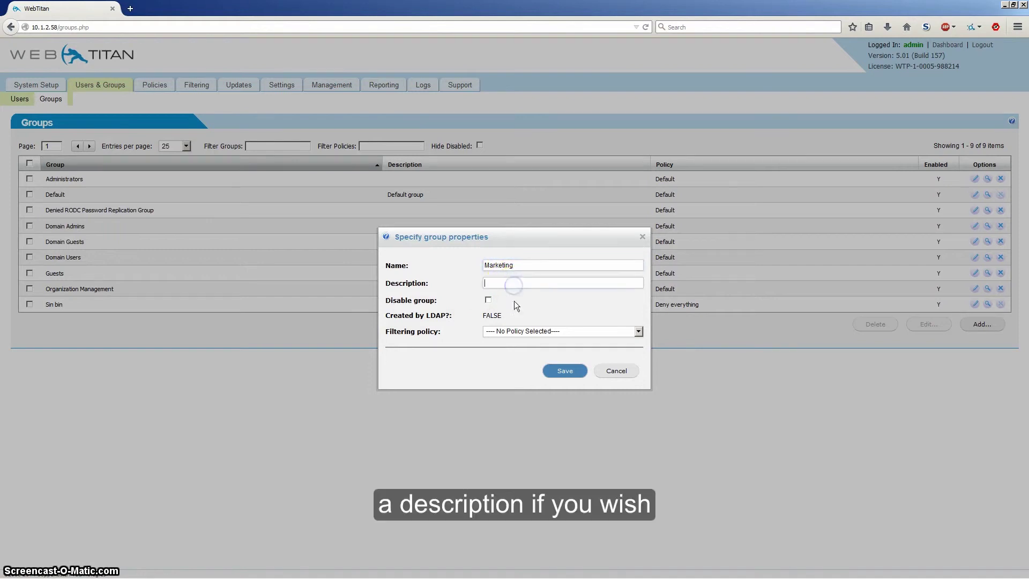
{"action": "left_click", "coordinate": [503, 332]}
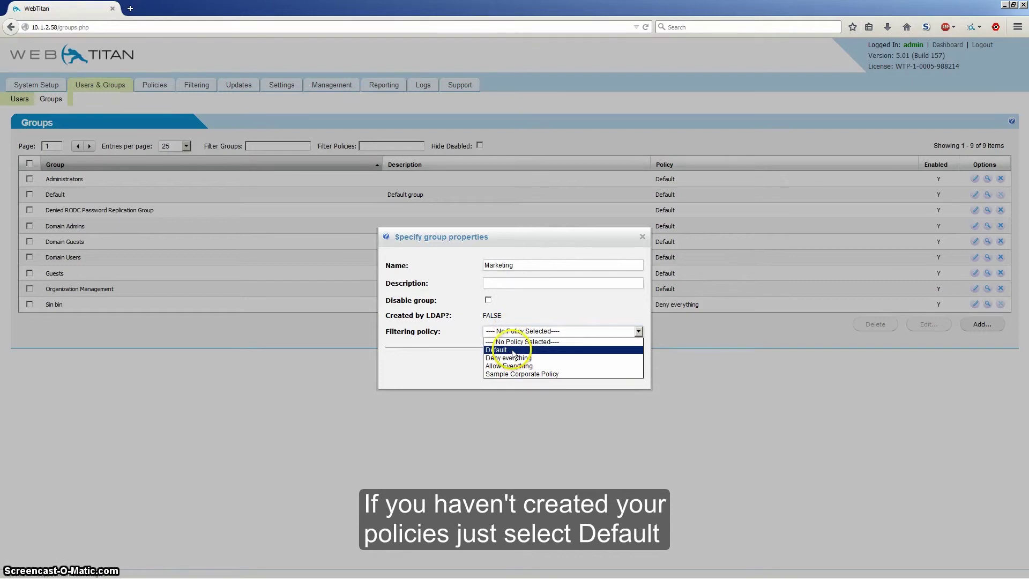
{"action": "left_click", "coordinate": [513, 350]}
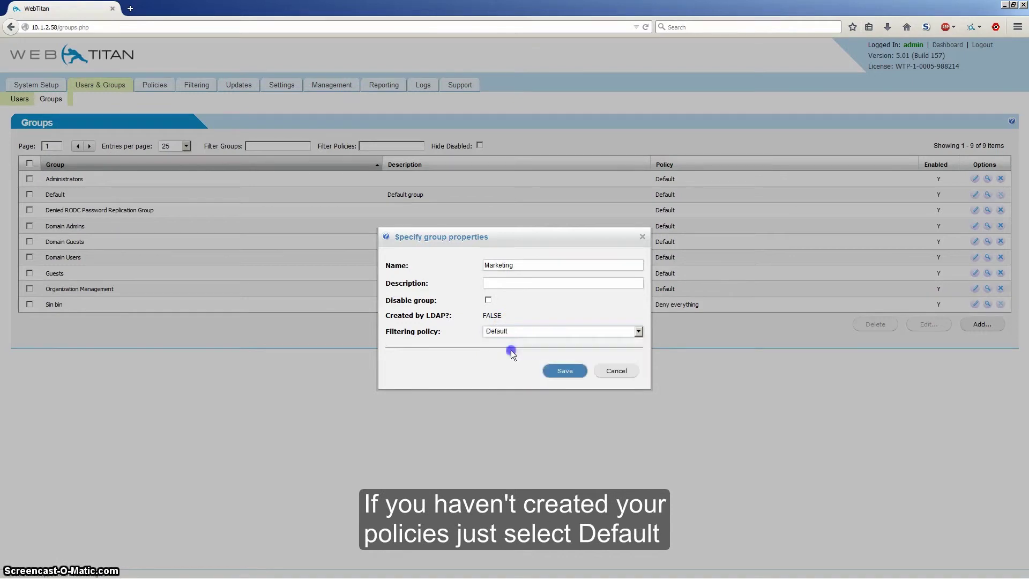
{"action": "left_click", "coordinate": [566, 371]}
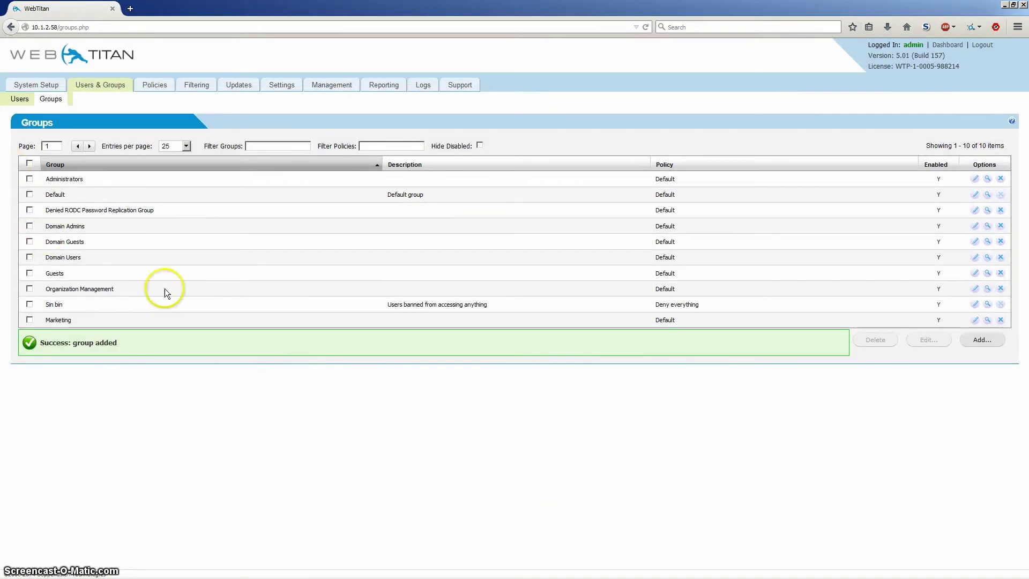
{"action": "left_click", "coordinate": [19, 99]}
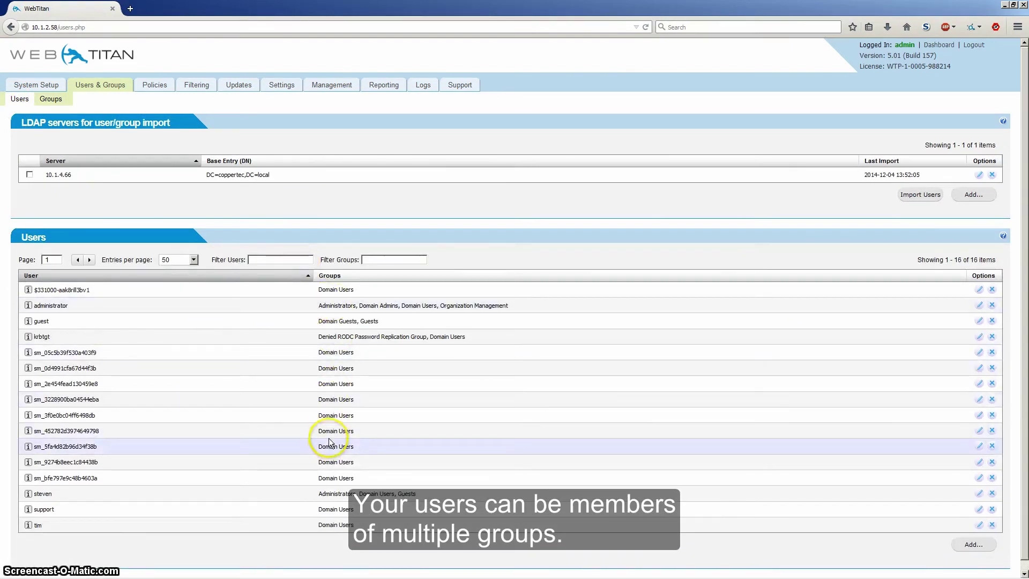
Add the imported user to Domain Guests and Denied RODC Password Replication Group, and save
{"action": "left_click", "coordinate": [978, 352]}
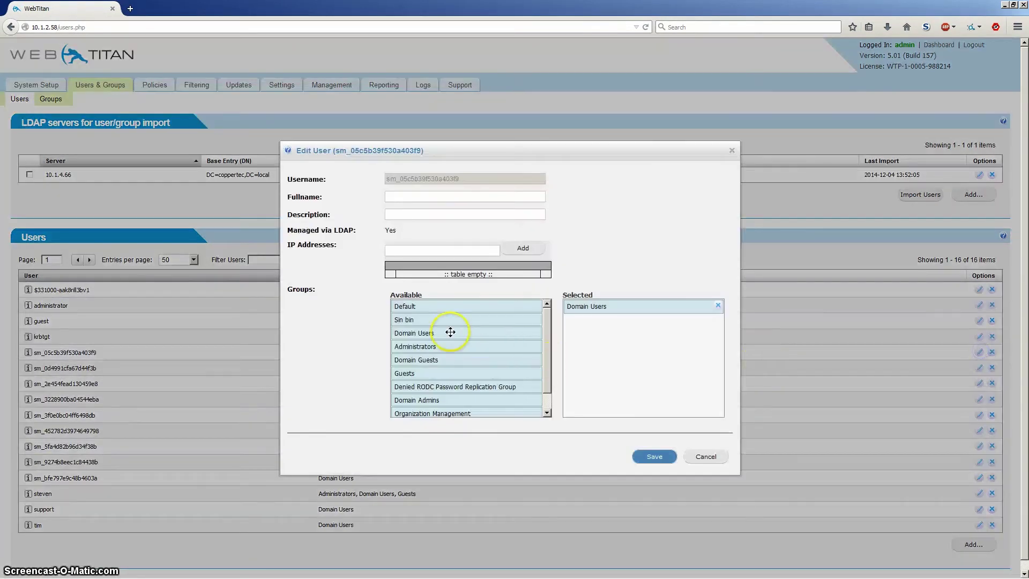
{"action": "left_click_drag", "start_coordinate": [423, 360], "coordinate": [596, 324]}
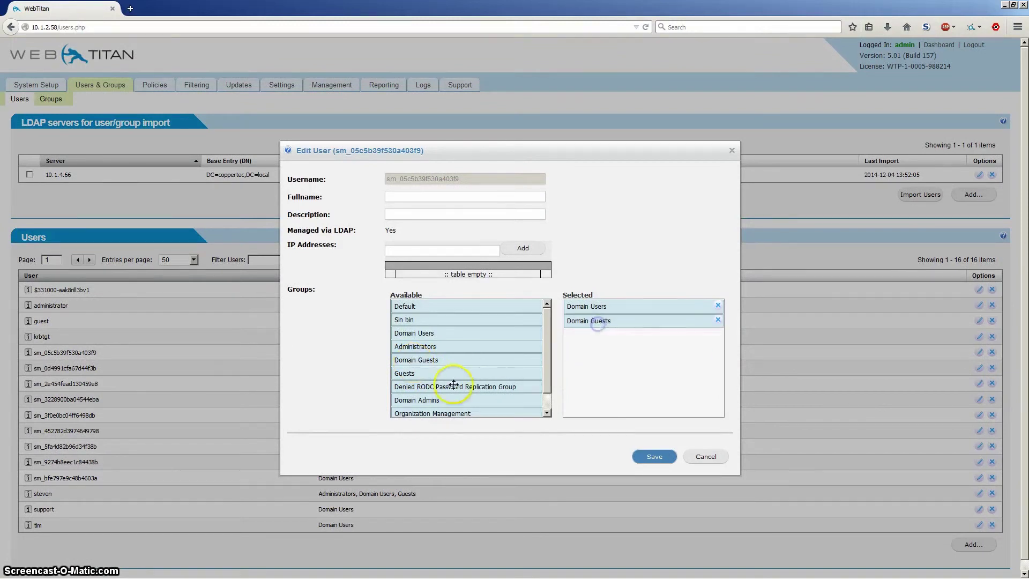
{"action": "left_click_drag", "start_coordinate": [453, 385], "coordinate": [626, 349]}
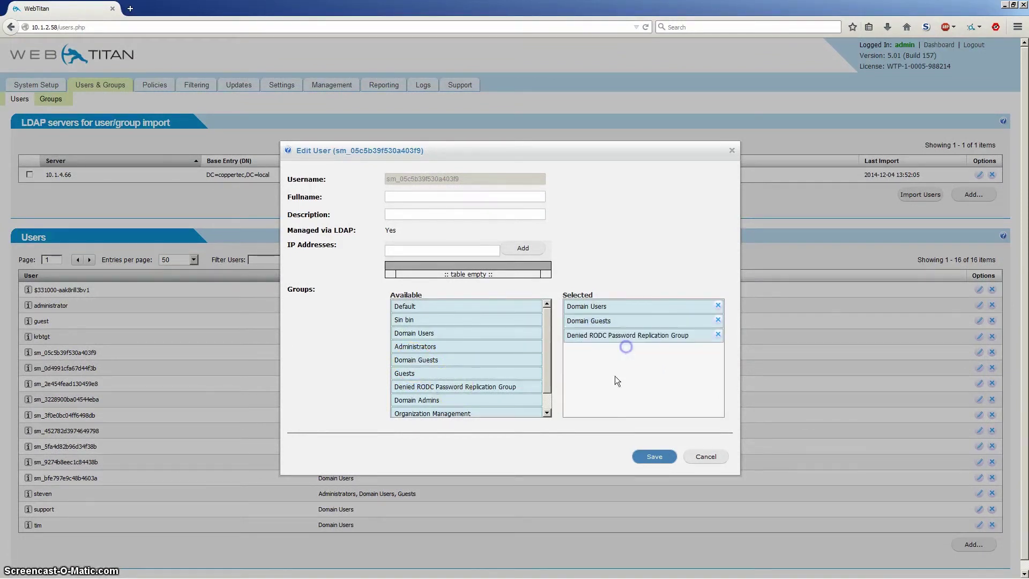
{"action": "left_click", "coordinate": [639, 456]}
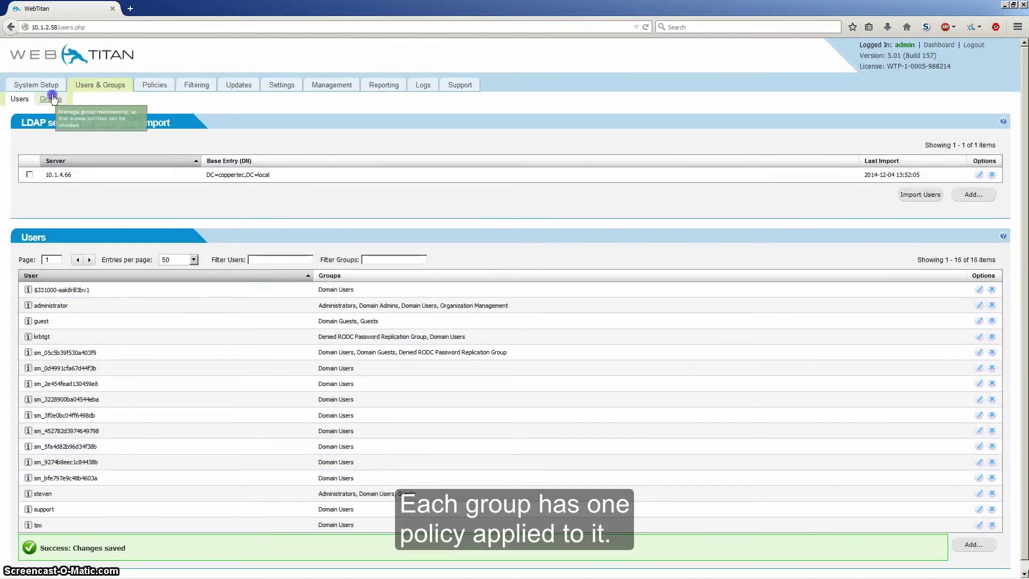
Keep the Domain Guests group's filtering policy as Default and save it
{"action": "left_click", "coordinate": [52, 99]}
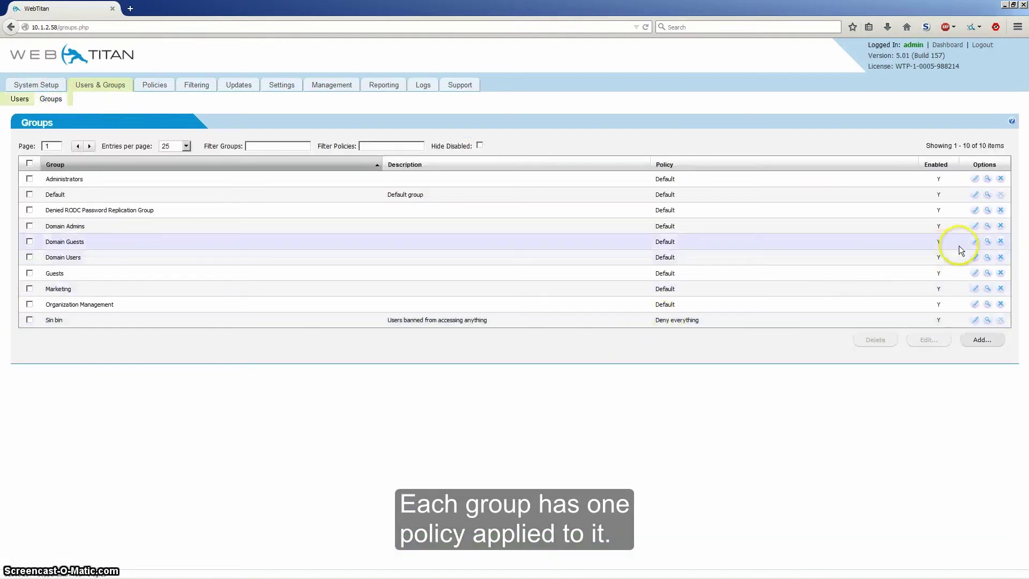
{"action": "left_click", "coordinate": [974, 241]}
{"action": "left_click", "coordinate": [502, 331]}
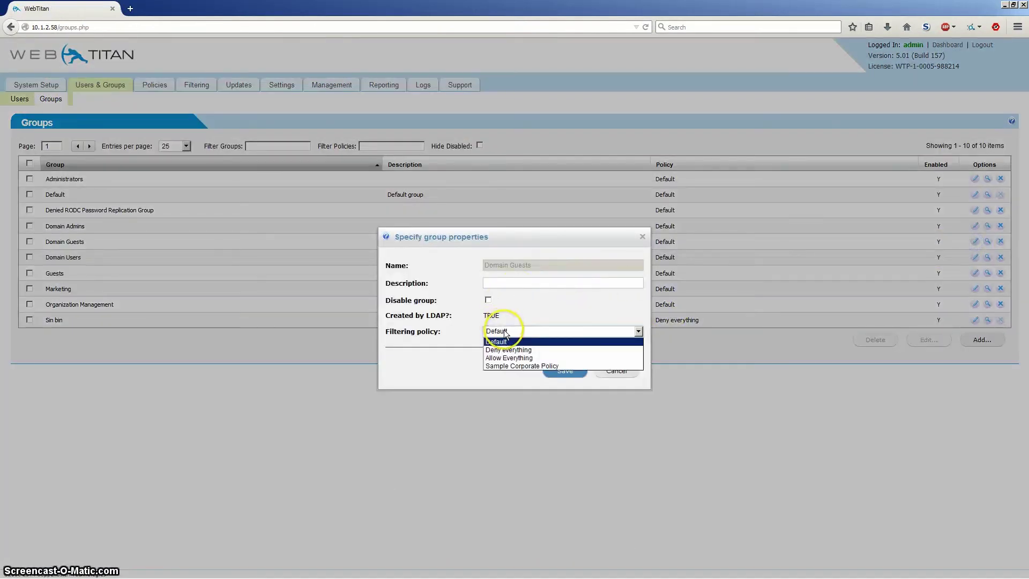
{"action": "left_click", "coordinate": [525, 329]}
{"action": "left_click", "coordinate": [568, 373]}
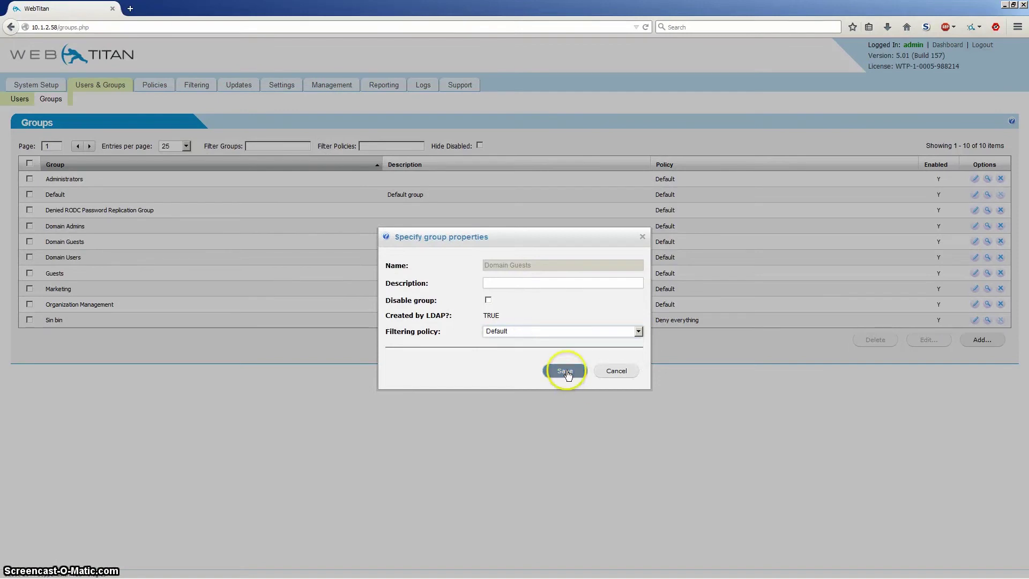